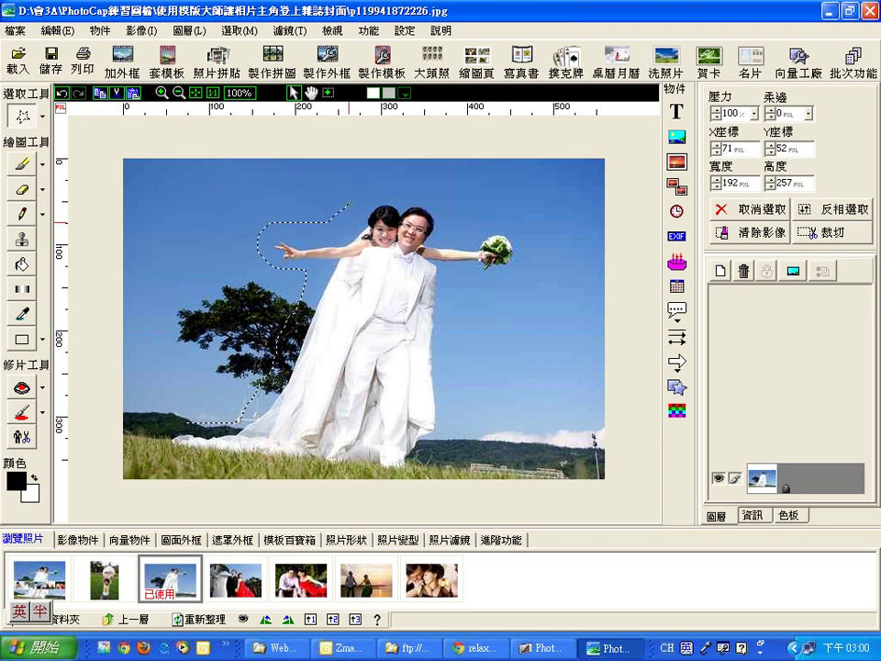
Cancel the lasso selection beside the couple and switch to the mask selection tool (遮罩選取)
left_click(238, 31)
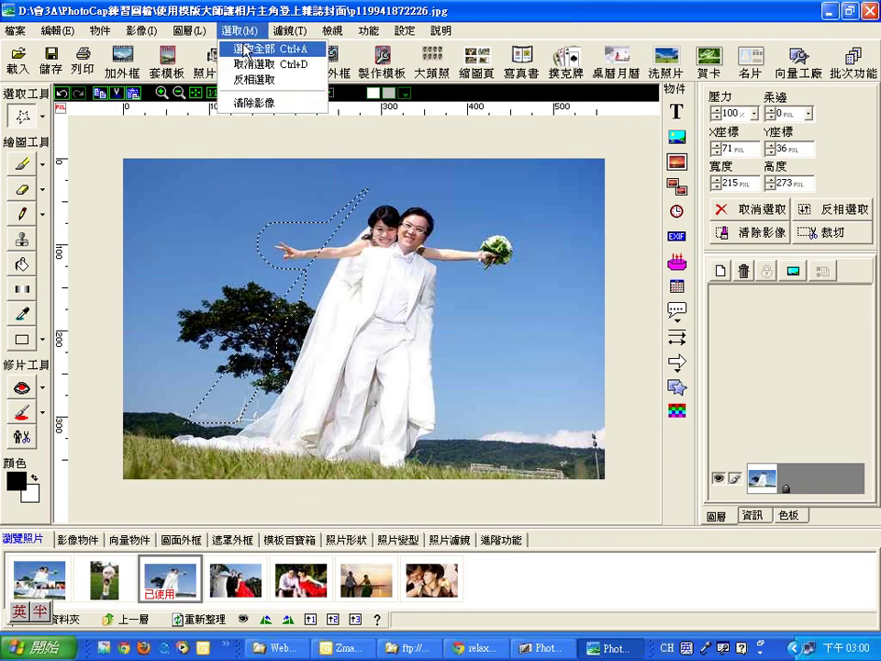
left_click(257, 64)
left_click(42, 117)
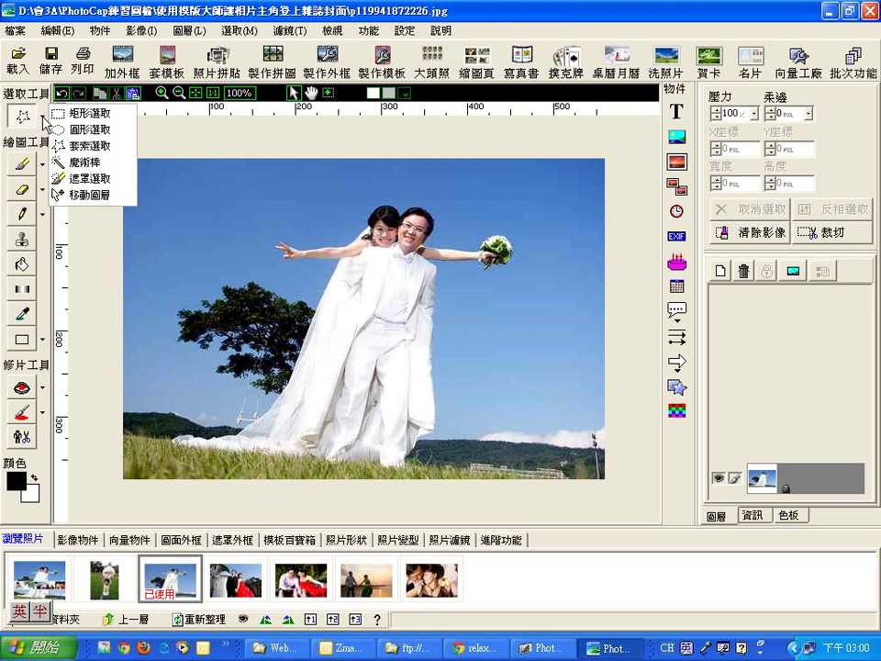
left_click(85, 180)
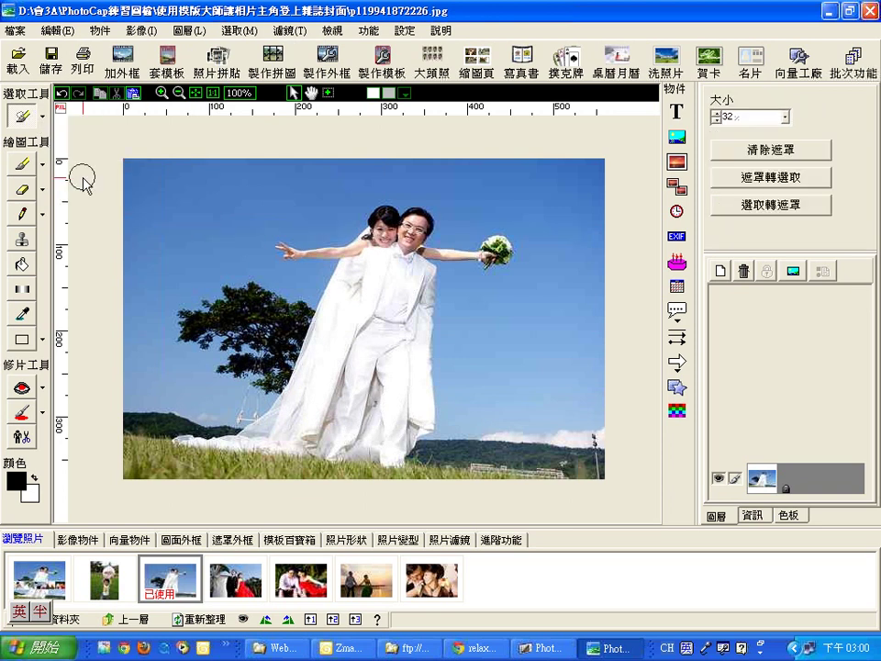
Try to paint a mask over the couple with the 32% brush and convert it to a selection, and clear the mask
mouse_move(384, 222)
left_mouse_down()
mouse_move(370, 264)
mouse_move(372, 246)
mouse_move(355, 266)
mouse_move(275, 248)
mouse_move(355, 241)
mouse_move(418, 263)
mouse_move(497, 250)
mouse_move(425, 268)
mouse_move(422, 381)
mouse_move(425, 372)
mouse_move(432, 412)
mouse_move(364, 435)
mouse_move(377, 437)
mouse_move(411, 354)
mouse_move(406, 296)
mouse_move(392, 267)
mouse_move(357, 313)
mouse_move(357, 279)
mouse_move(340, 277)
mouse_move(282, 385)
mouse_move(328, 377)
mouse_move(305, 450)
mouse_move(338, 451)
mouse_move(340, 401)
mouse_move(294, 435)
mouse_move(270, 405)
mouse_move(228, 439)
mouse_move(180, 437)
mouse_move(288, 444)
left_mouse_up()
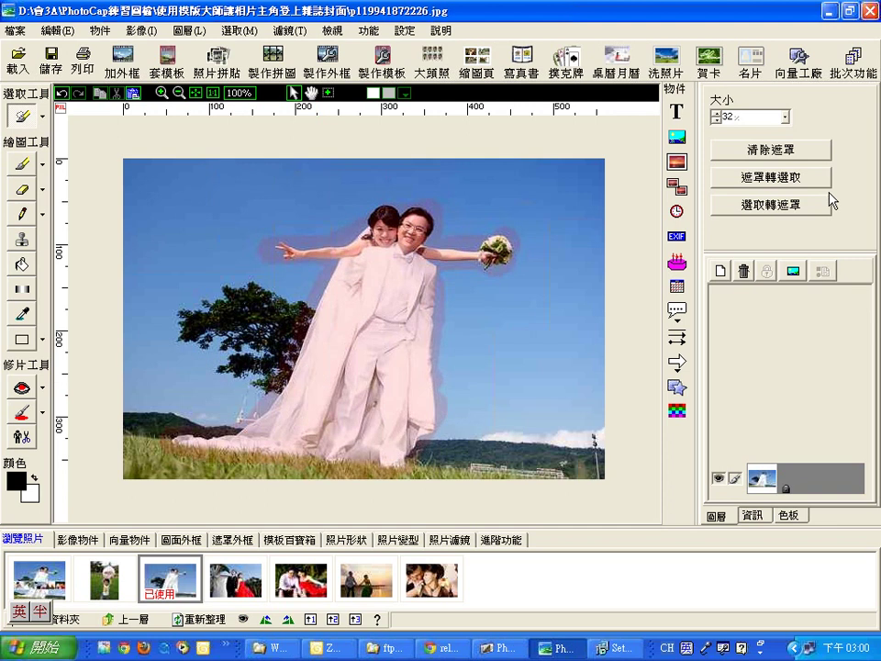
left_click(803, 176)
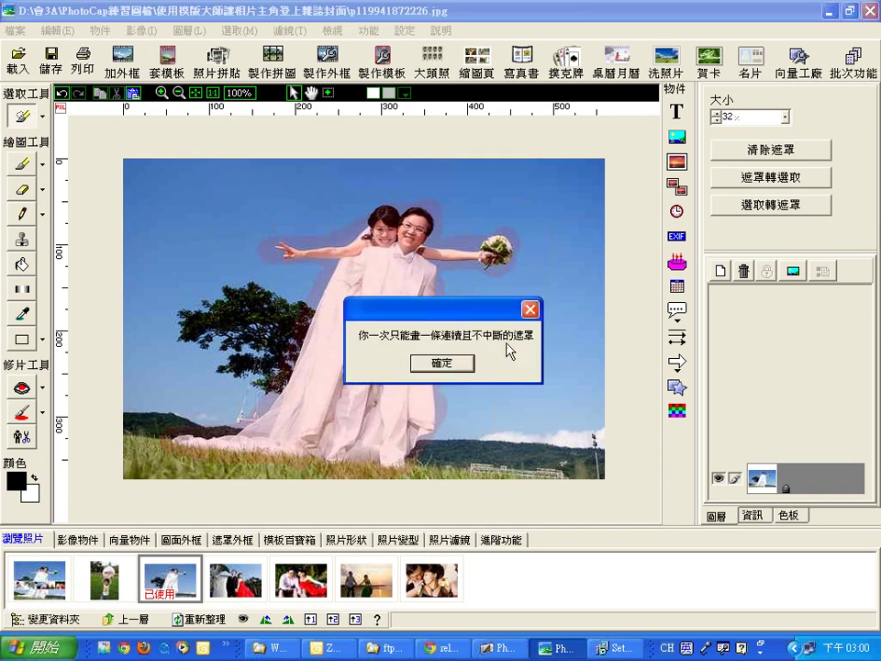
left_click(459, 364)
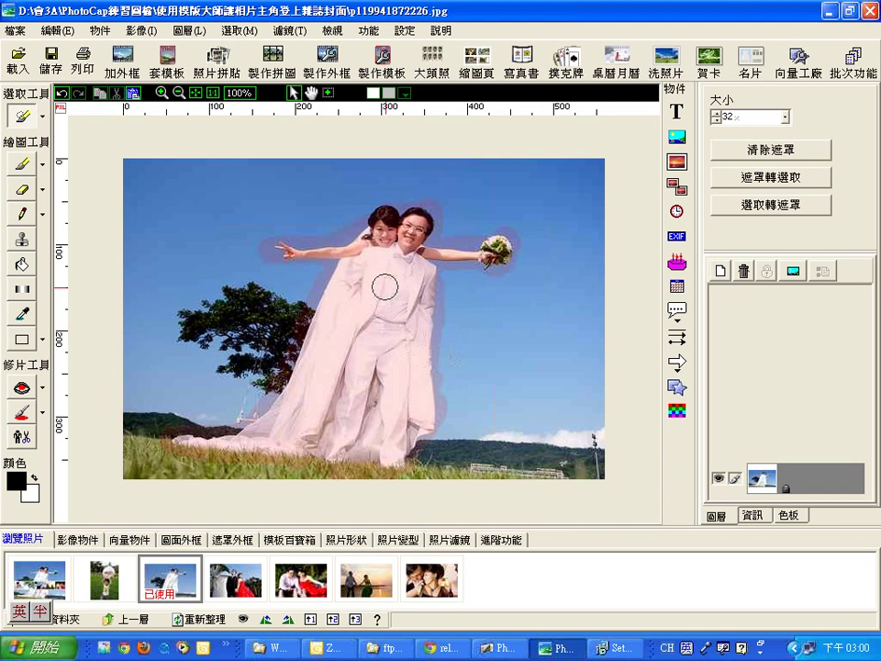
left_click(739, 152)
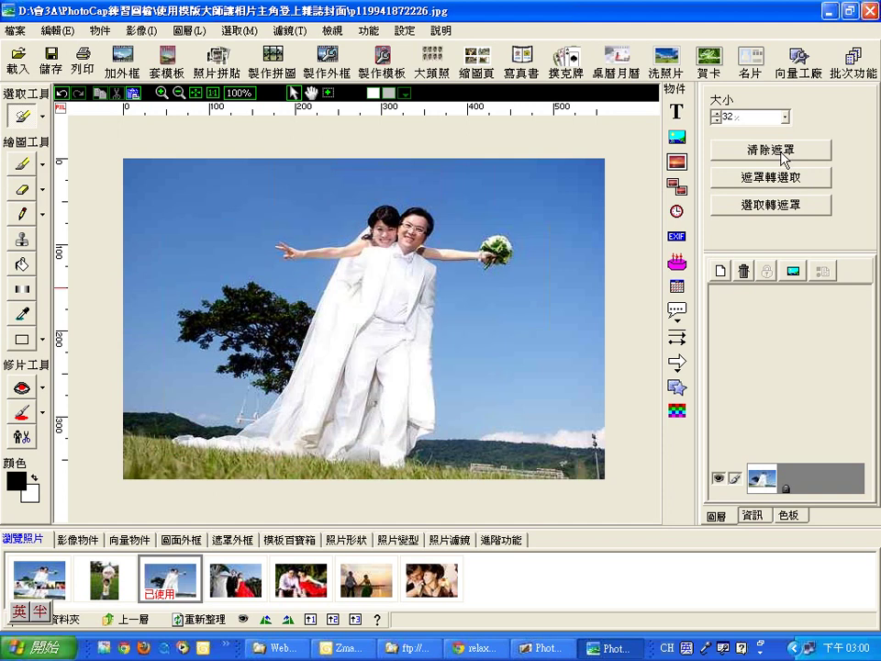
Set the mask brush size to 100% and cancel the lasso selection restored by undoing
left_click(287, 253)
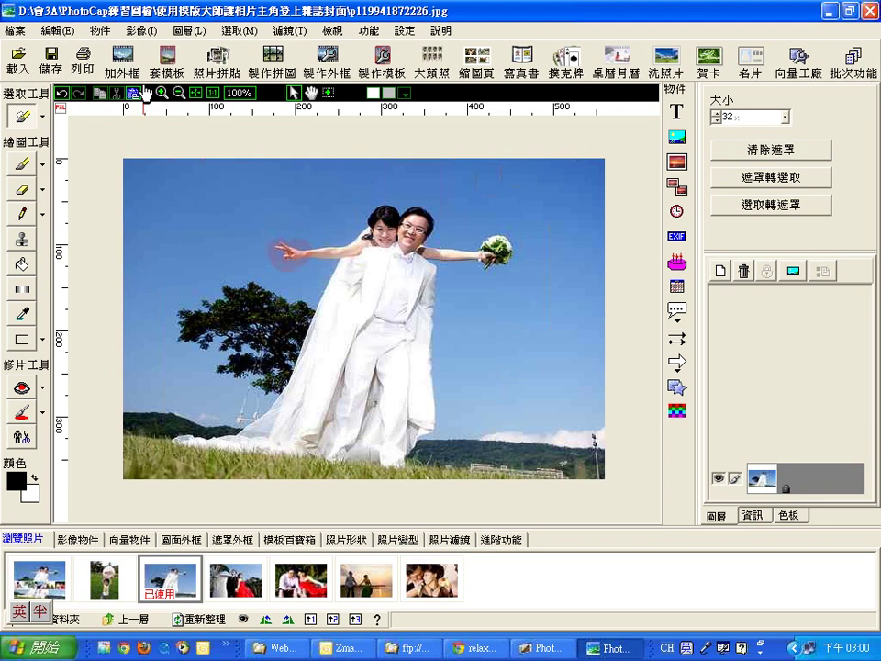
left_click(63, 94)
left_click(784, 117)
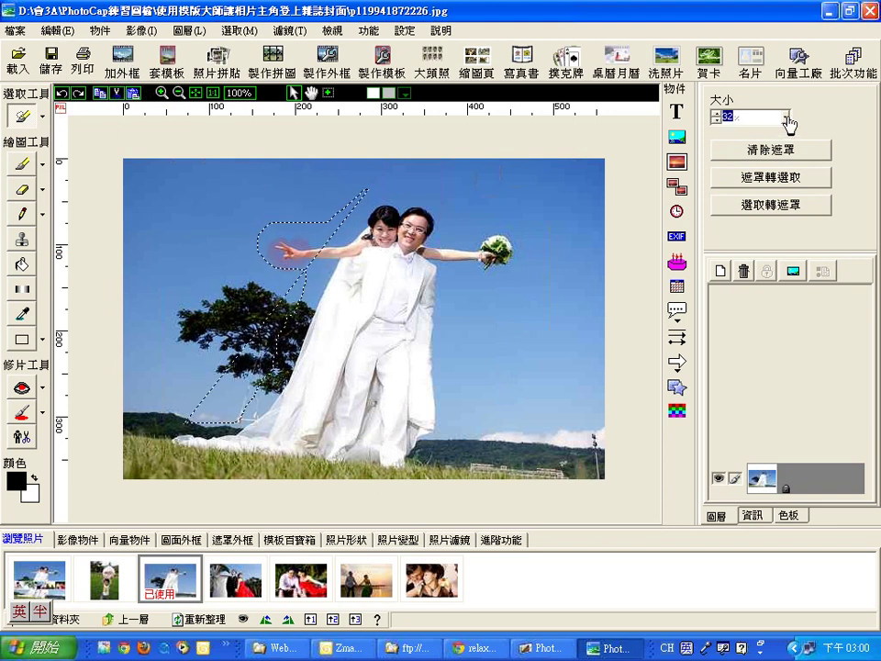
left_click_drag(788, 122, 789, 71)
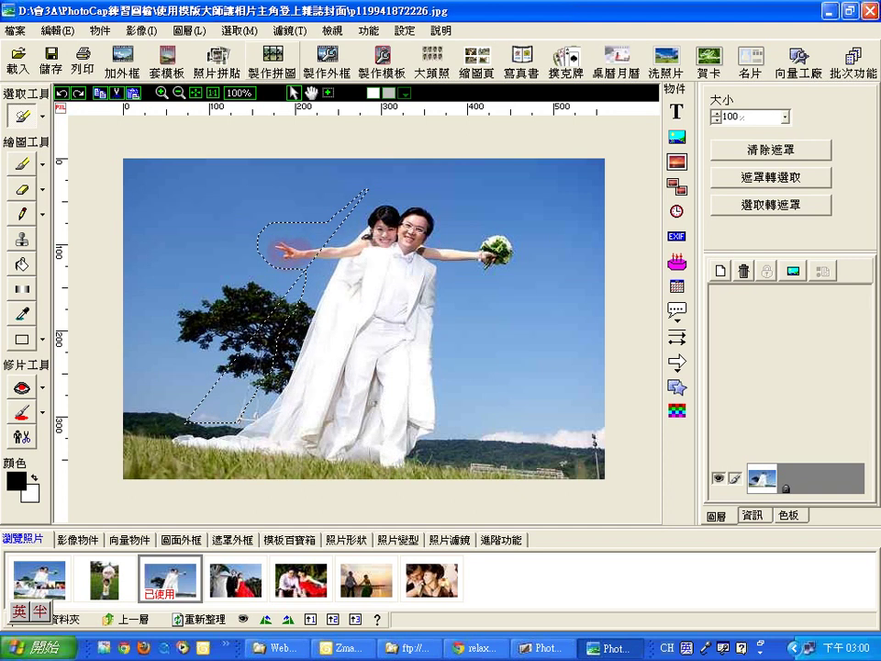
left_click(238, 31)
left_click(246, 72)
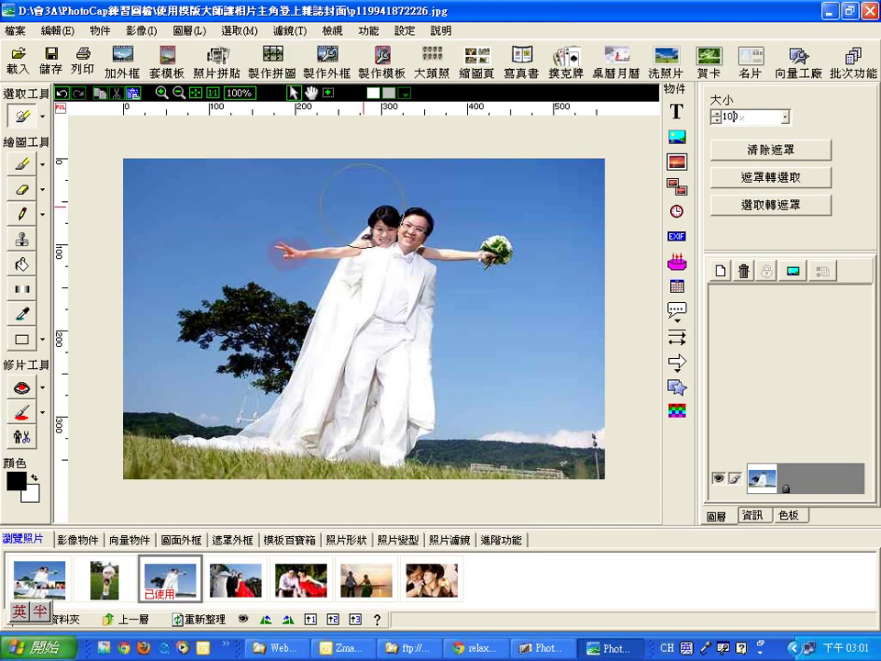
Paint one continuous mask over the whole couple, from hand to bouquet and down to the dress train, and convert it to a selection
left_click(391, 250)
mouse_move(391, 249)
left_mouse_down()
mouse_move(354, 416)
mouse_move(354, 315)
mouse_move(317, 269)
mouse_move(458, 262)
mouse_move(394, 405)
mouse_move(338, 425)
mouse_move(313, 362)
mouse_move(240, 413)
mouse_move(198, 416)
left_mouse_up()
left_click(752, 178)
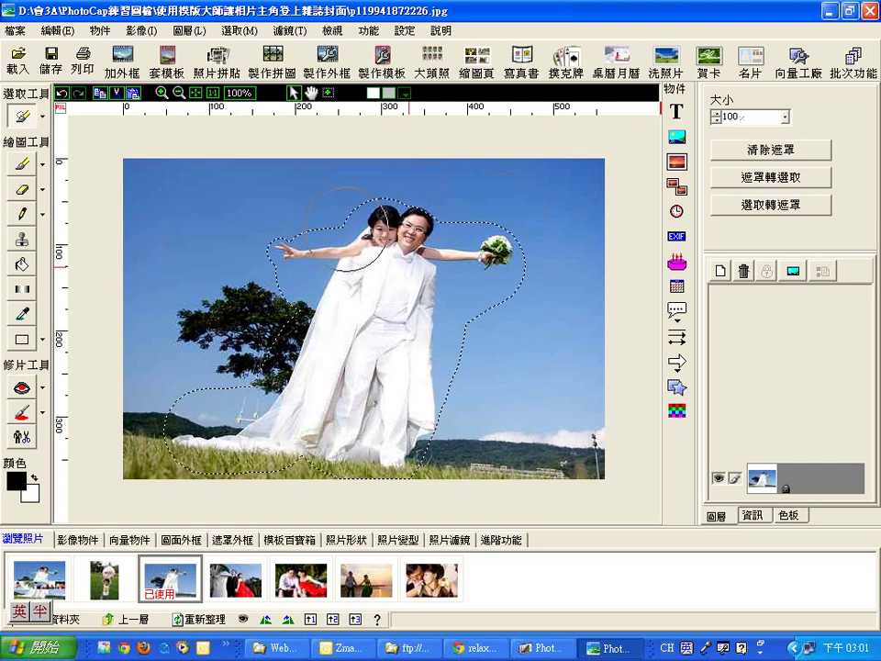
Copy and paste the selected couple as a separate layer, and hide the original photo layer
left_click(61, 31)
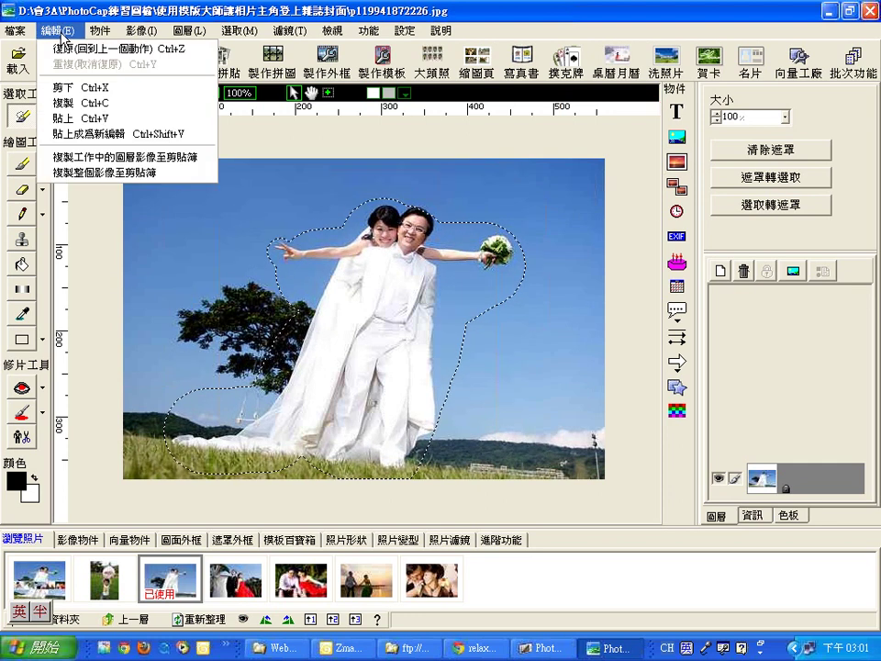
left_click(67, 106)
left_click(61, 32)
left_click(65, 118)
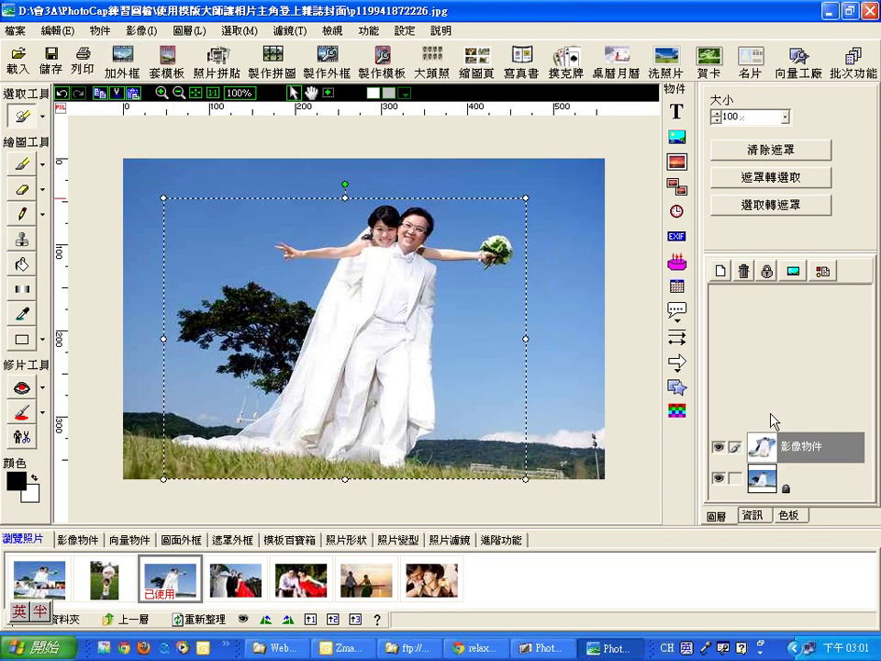
left_click(719, 479)
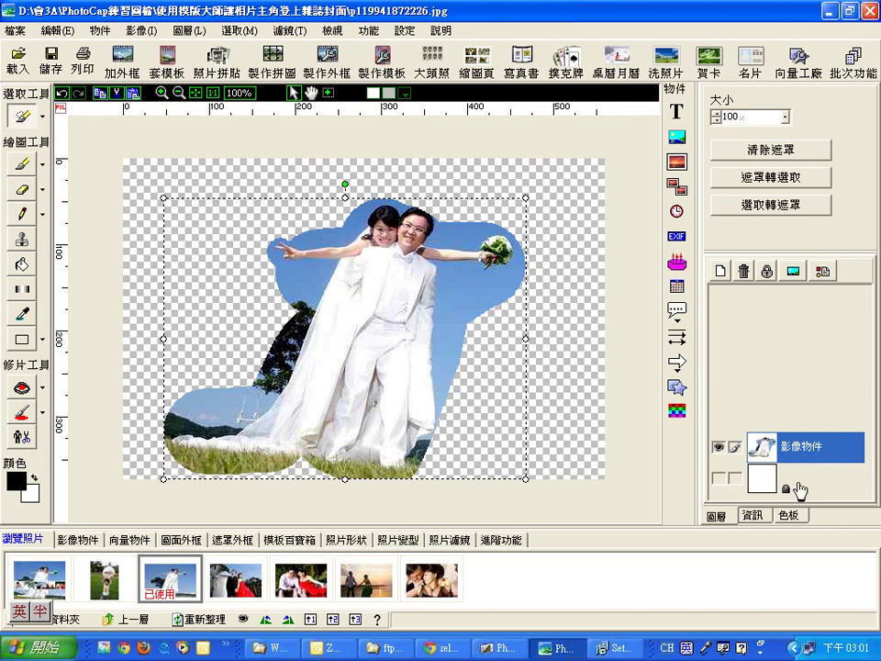
Try to apply edge softening (邊緣柔化) to the pasted image object layer
left_click(764, 449)
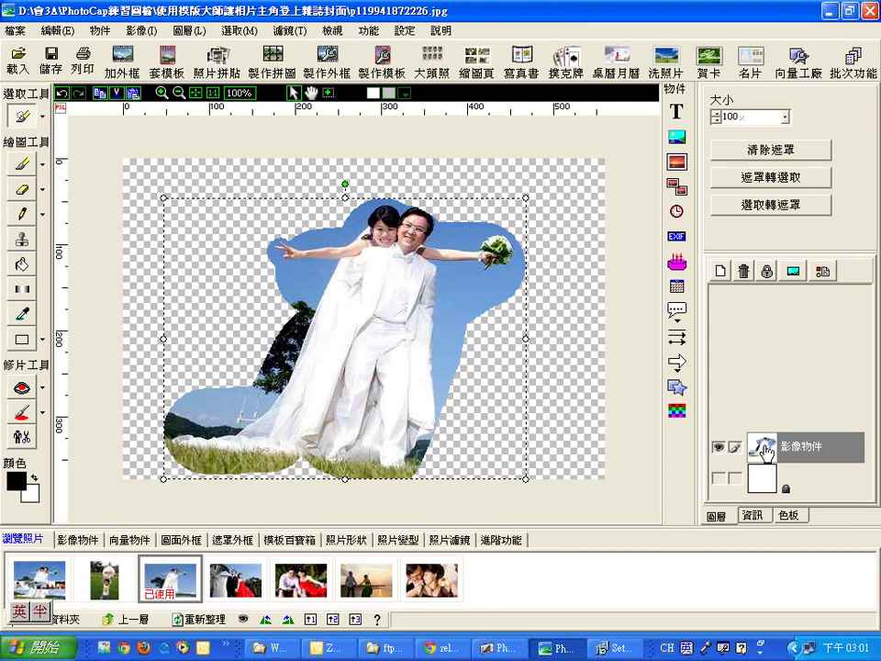
right_click(764, 450)
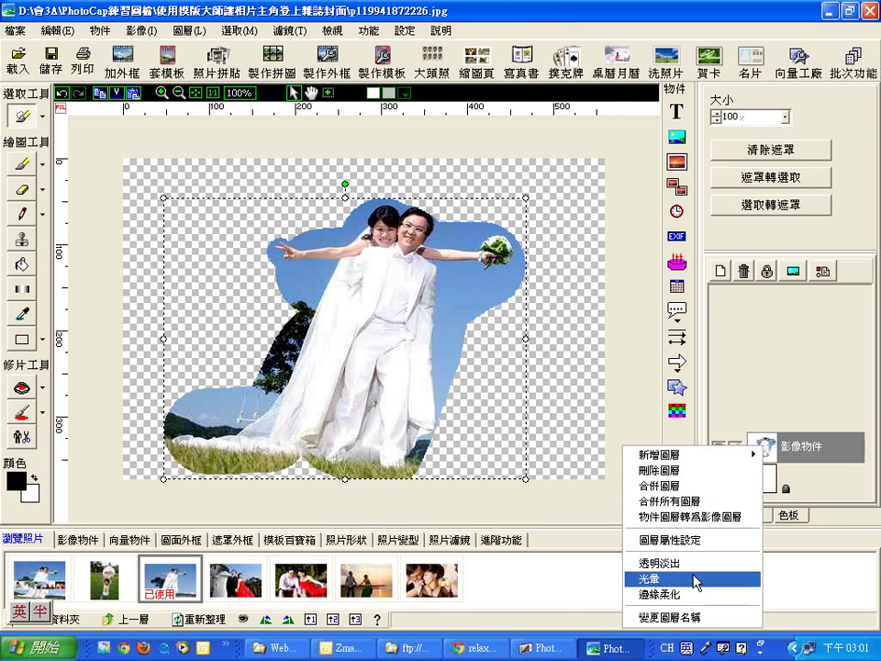
left_click(690, 595)
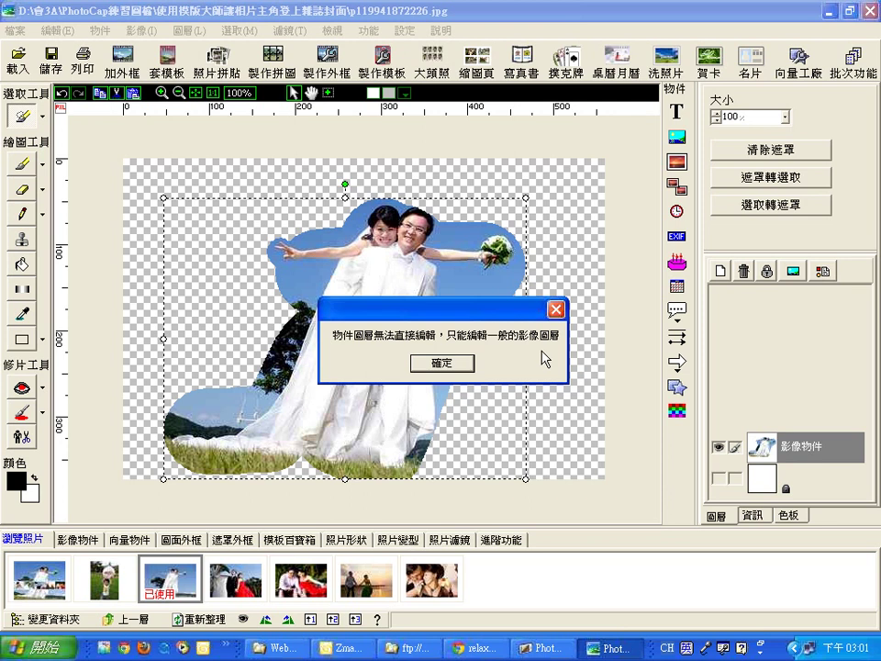
left_click(441, 363)
Convert the pasted object layer to an image layer and soften its edges by 15 px
right_click(808, 447)
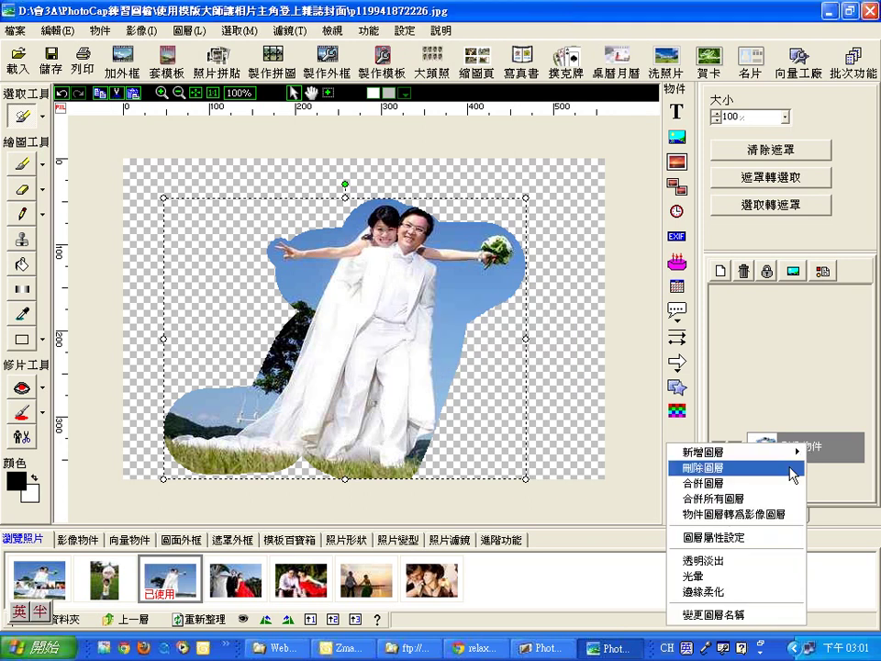
left_click(782, 514)
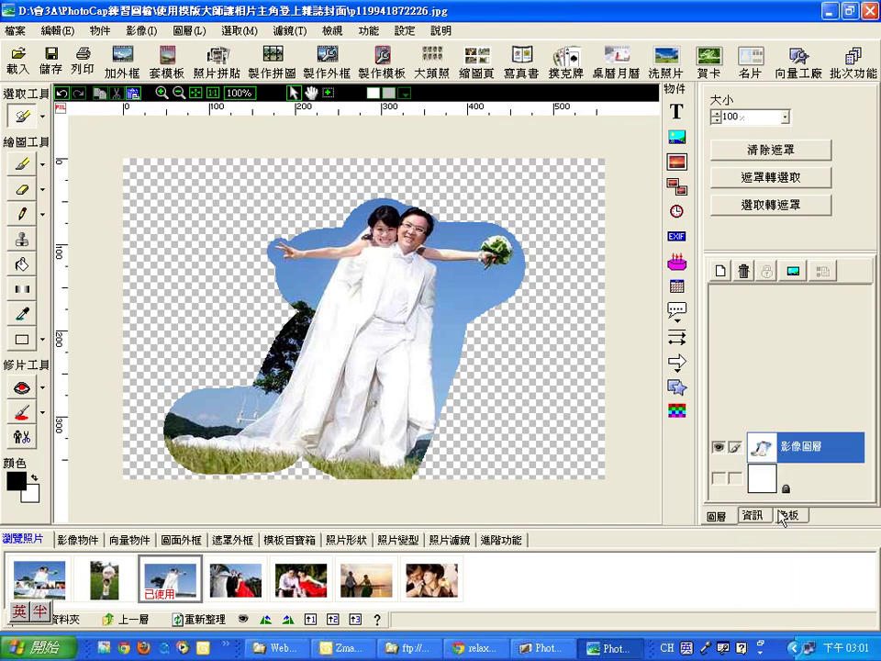
right_click(776, 452)
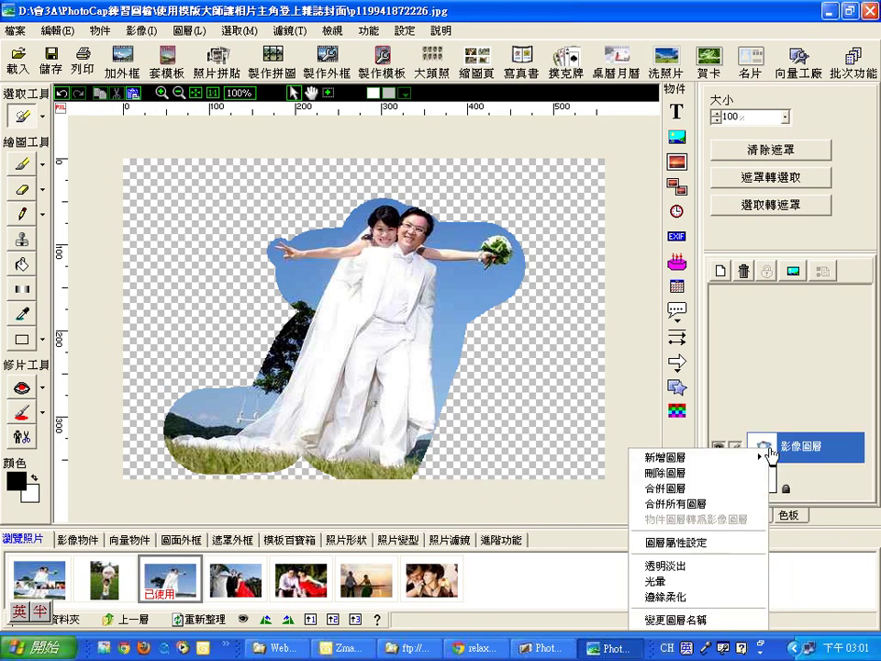
left_click(711, 597)
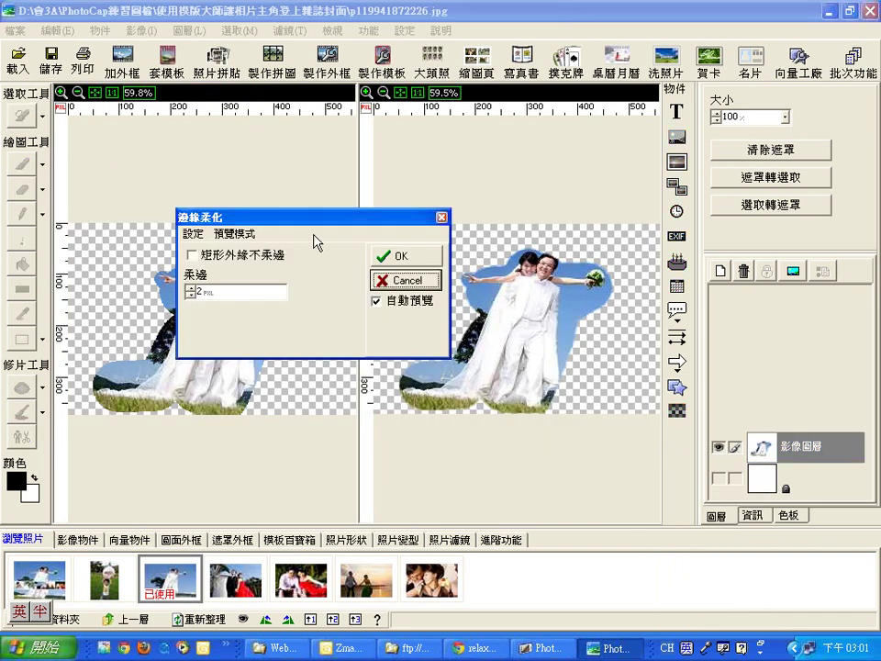
left_click_drag(315, 218, 309, 143)
left_click(184, 212)
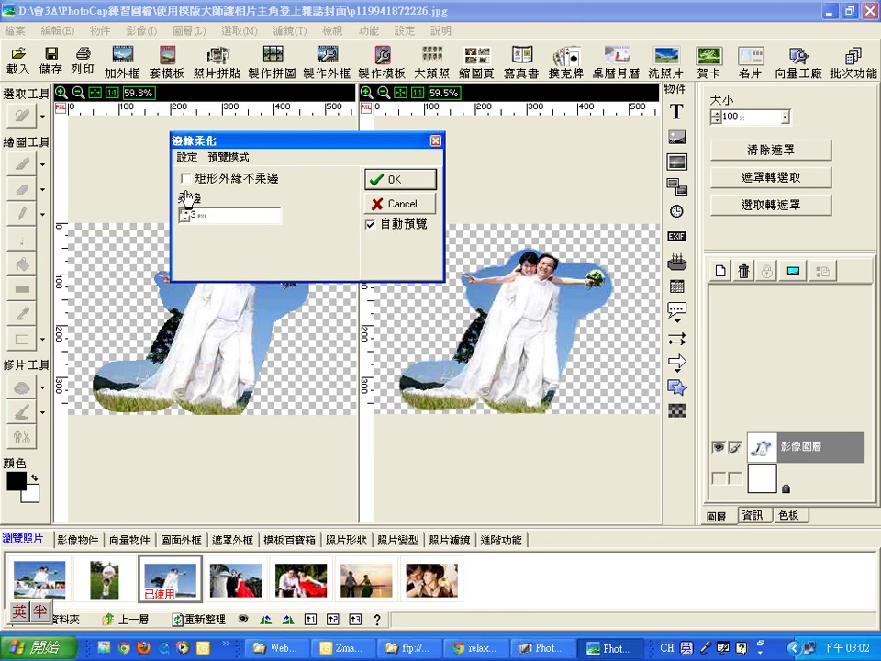
type("4")
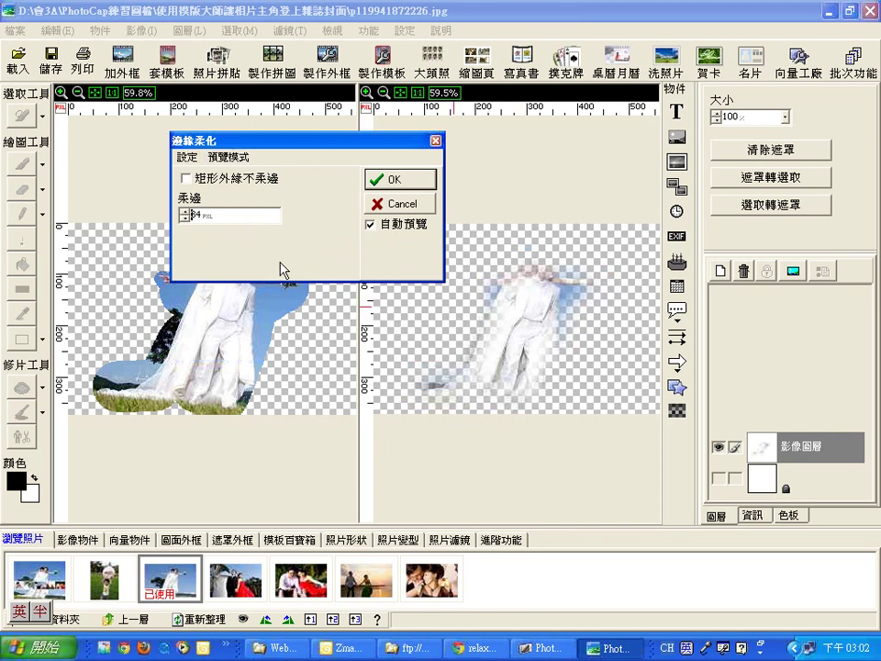
left_click_drag(198, 215, 173, 216)
type("15")
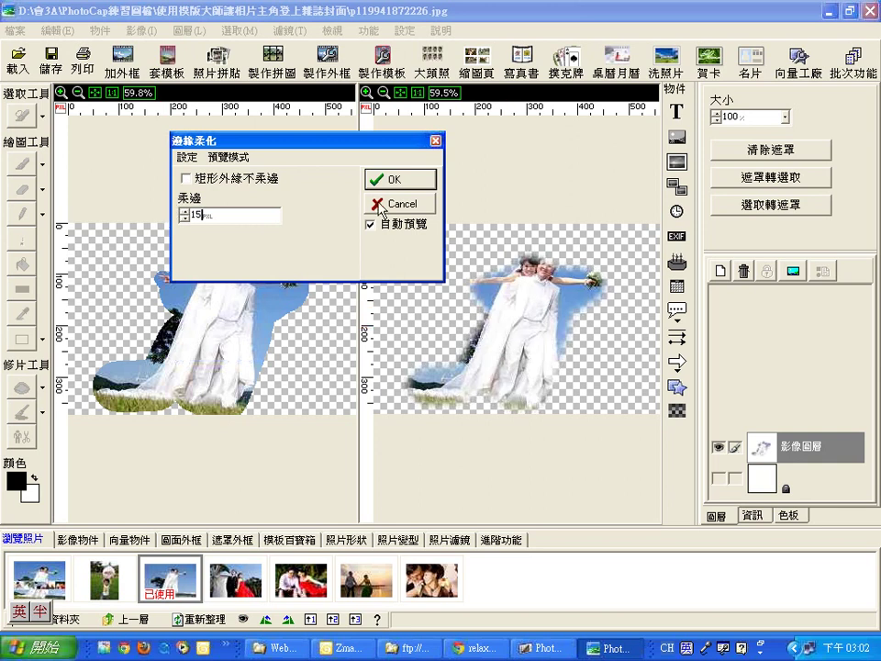
left_click(400, 180)
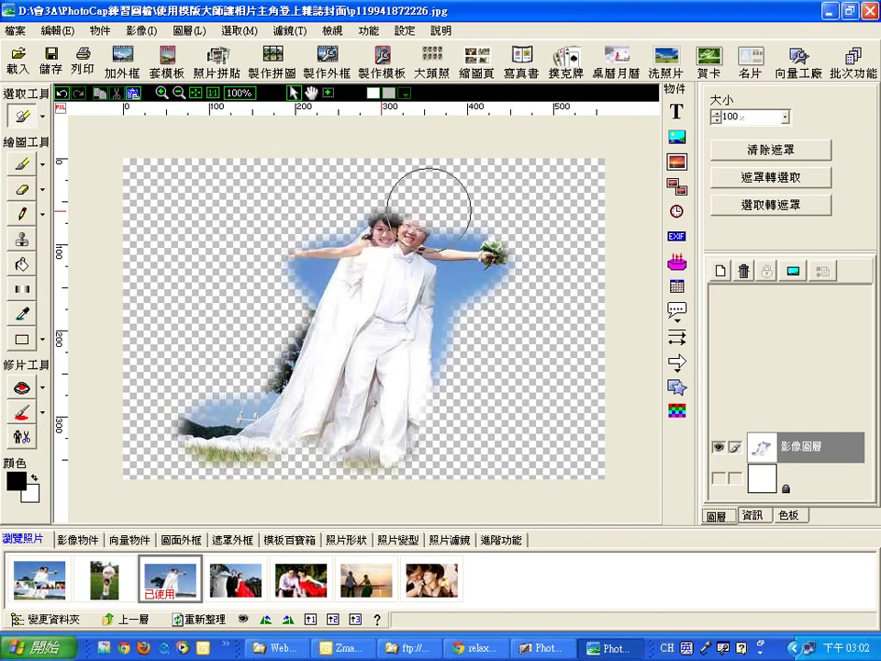
Choose PNG in the 32-bit format with transparency for saving the image, and leave the dialog without saving
left_click(15, 30)
left_click(65, 118)
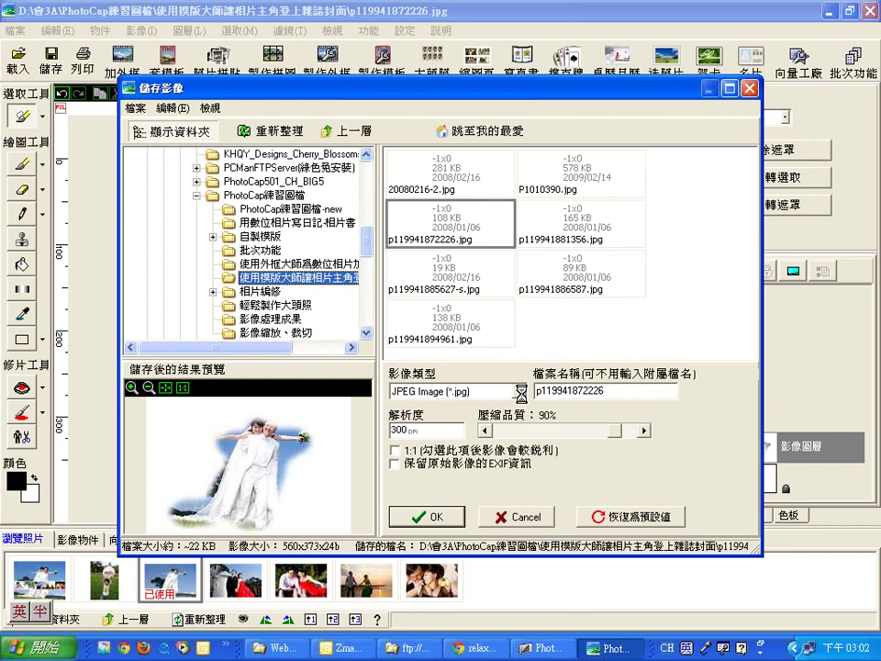
left_click(520, 392)
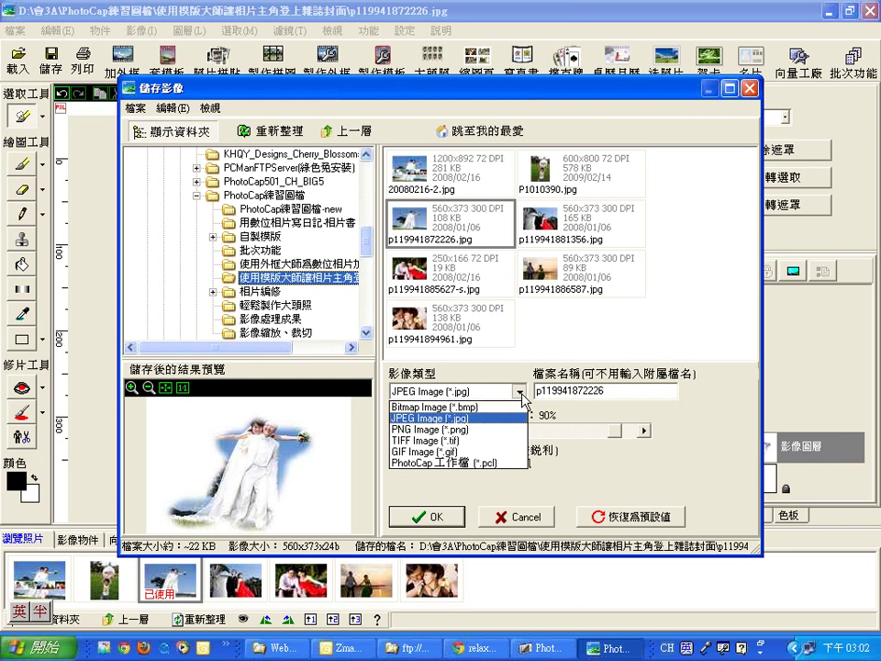
left_click(490, 438)
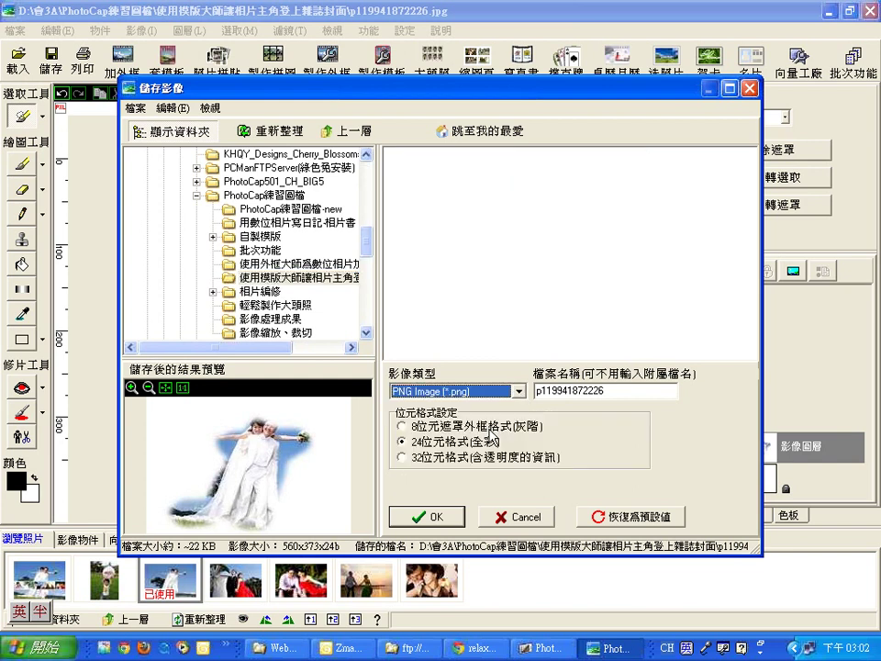
left_click(402, 457)
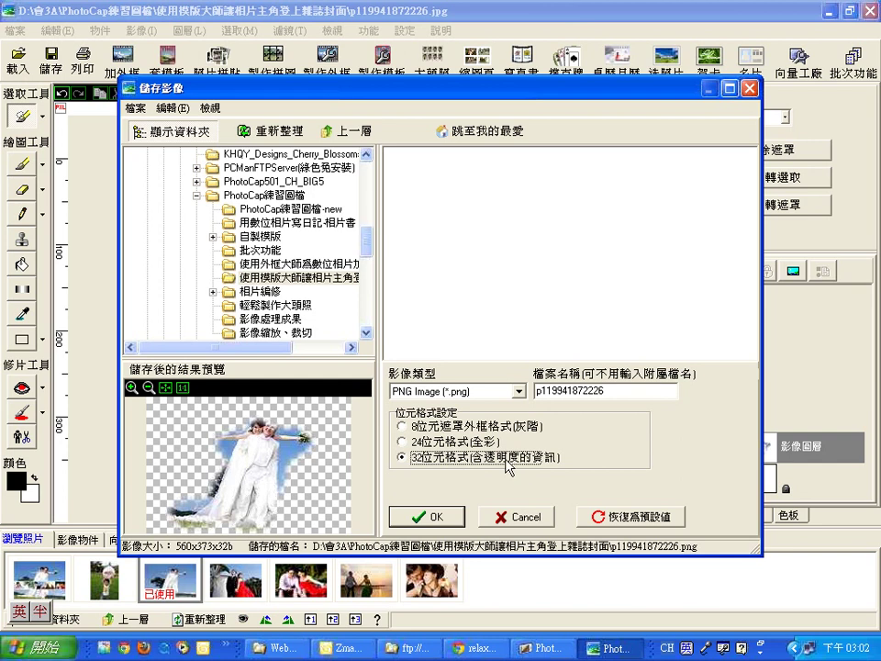
left_click(527, 519)
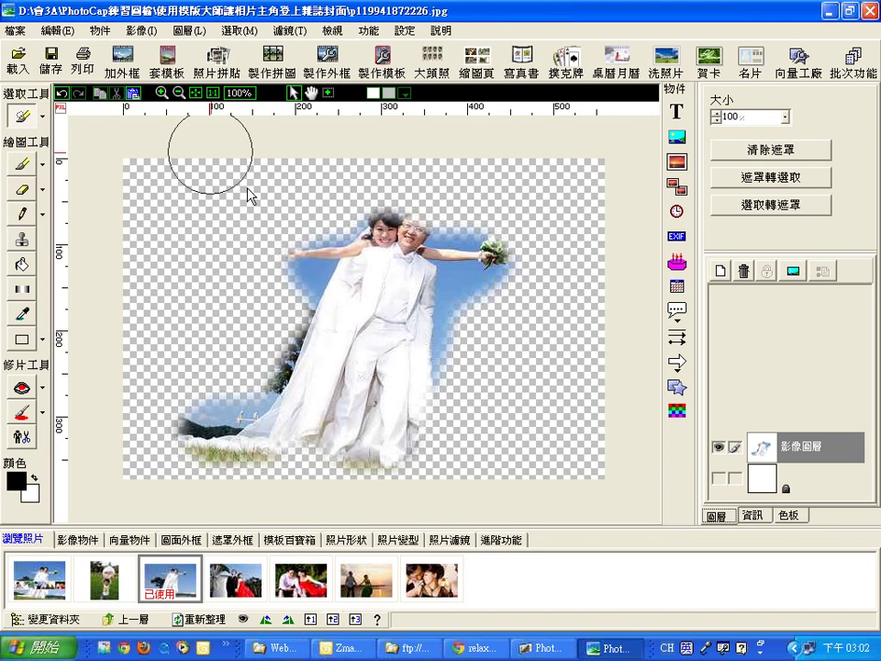
Save the cutout to the desktop (桌面) as p119941872226.png, in PNG 32-bit format with transparency
left_click(16, 32)
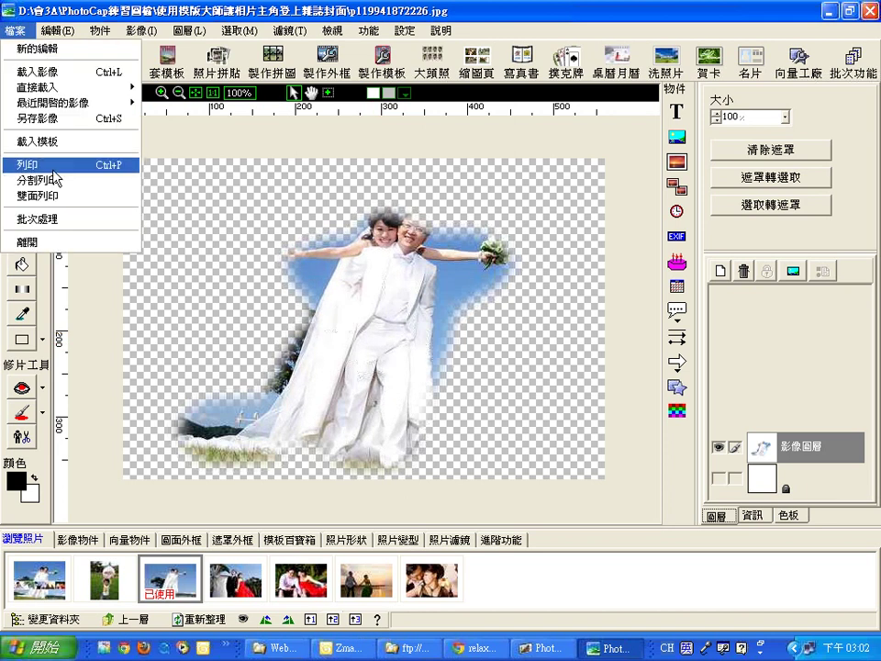
left_click(42, 117)
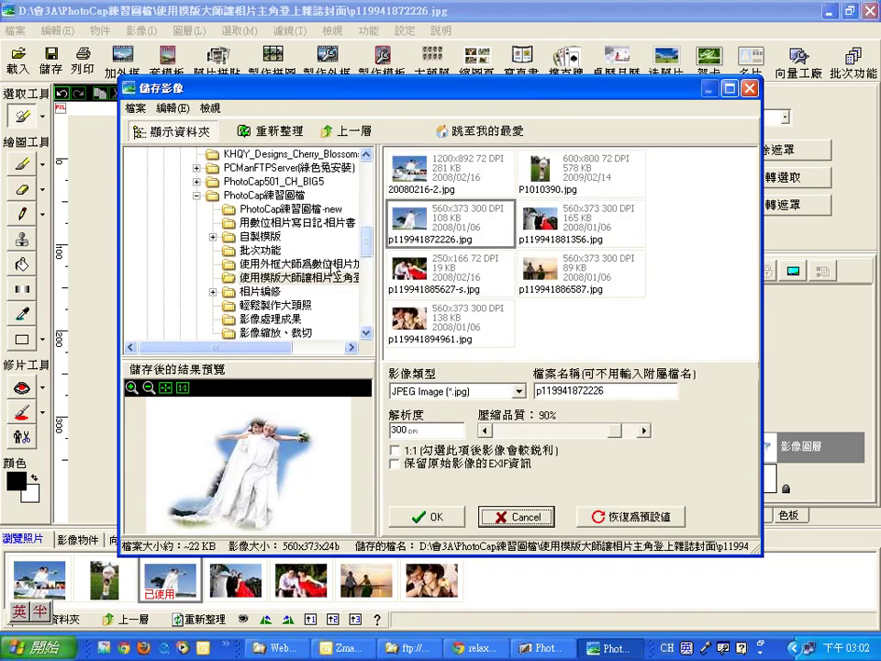
left_click(483, 391)
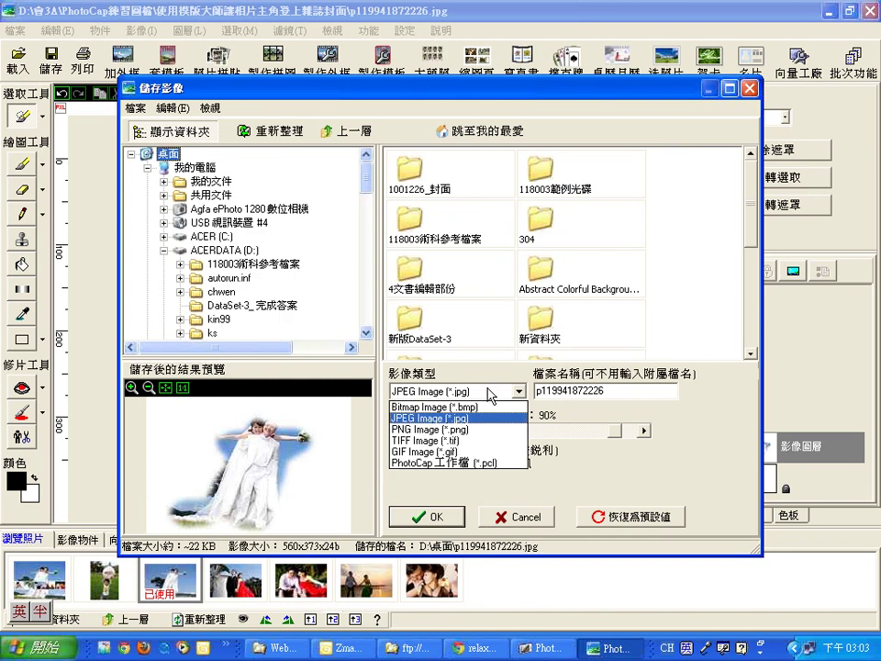
left_click(484, 429)
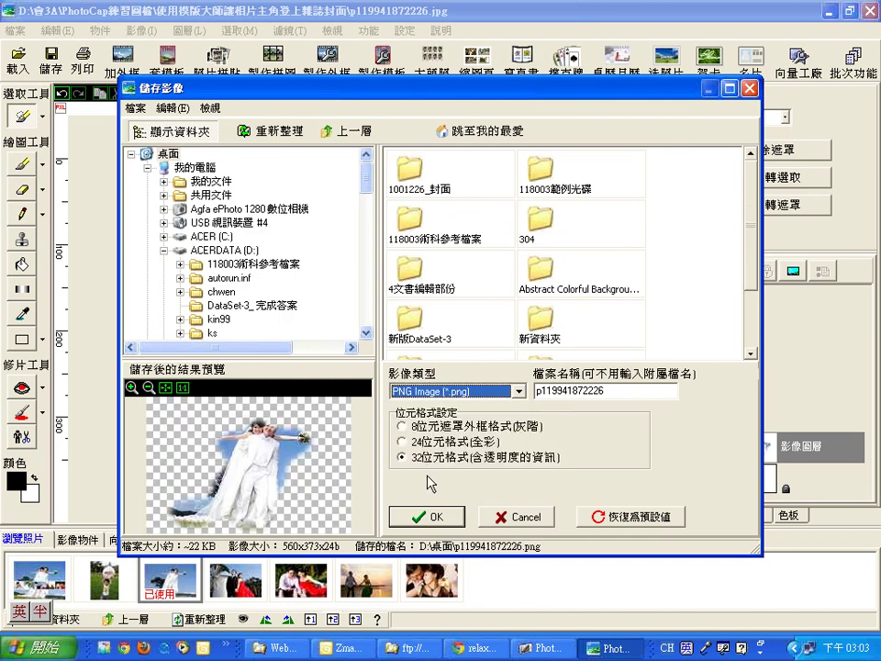
left_click(437, 516)
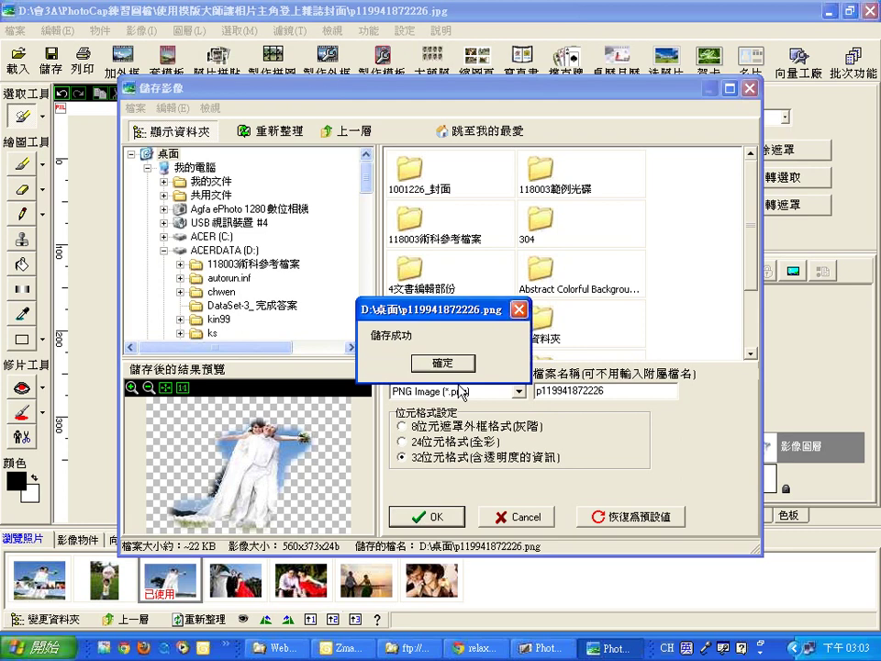
left_click(447, 364)
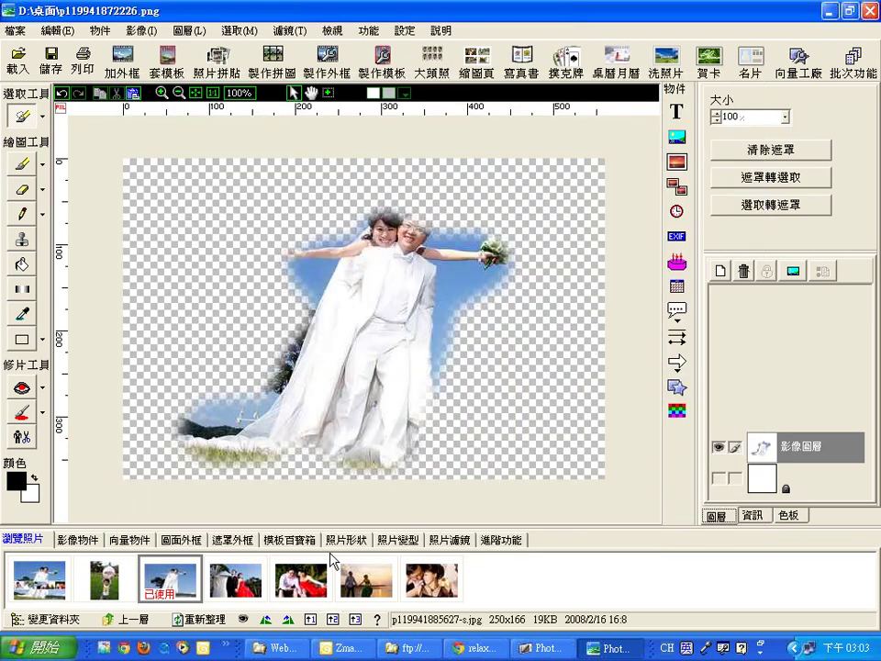
Open the windmill photo p119941881356.jpg and insert p119941872226.png from the desktop (桌面) as a photo object, offset to about 162, -21
double_click(235, 578)
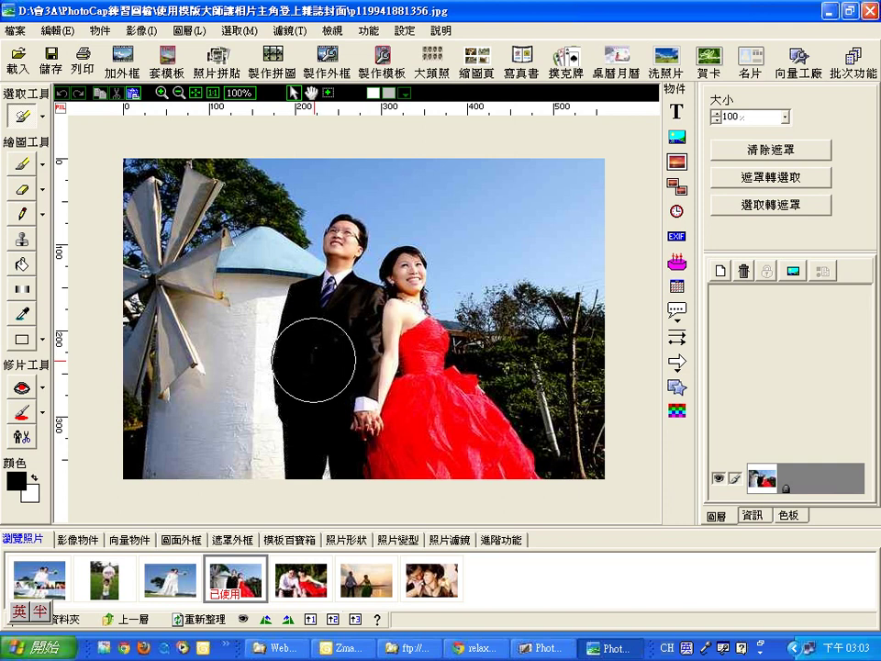
left_click(676, 163)
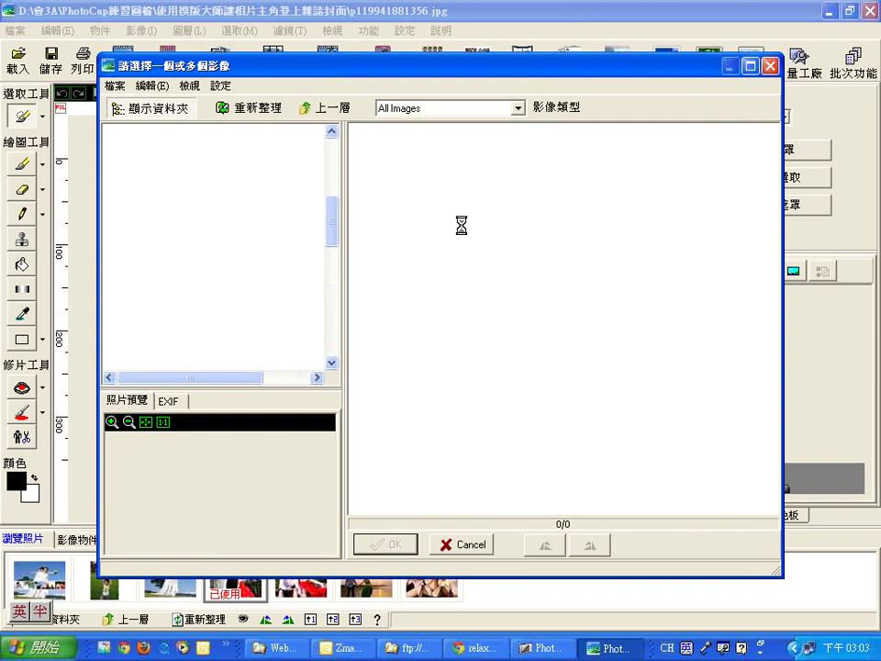
scroll(260, 180, "up", 10)
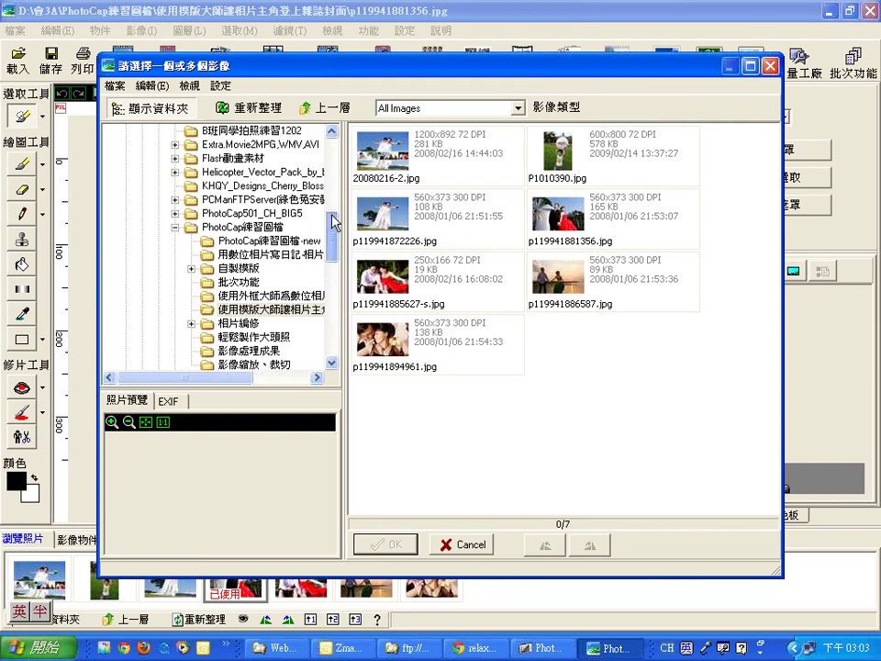
left_click(147, 131)
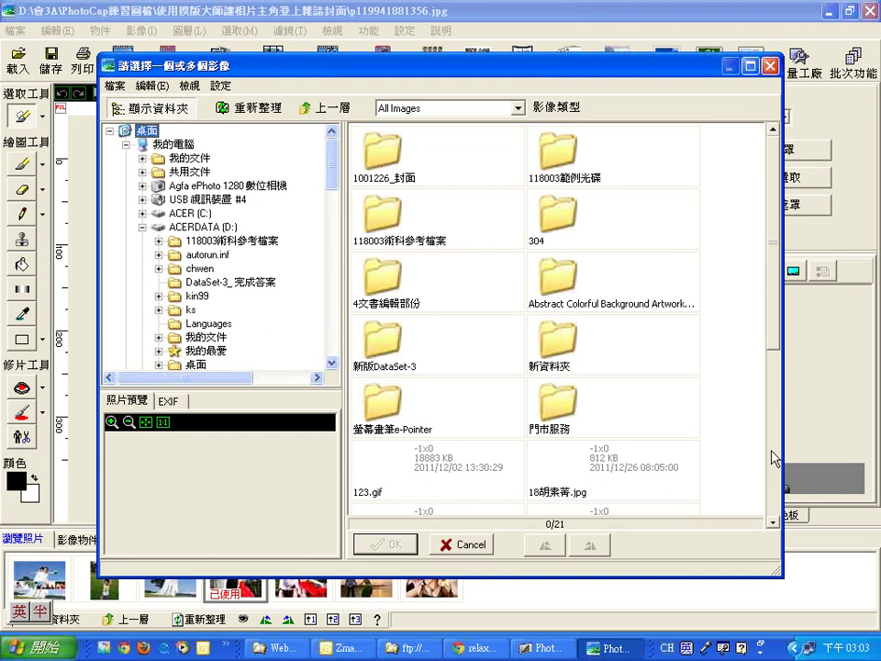
scroll(769, 461, "down", 5)
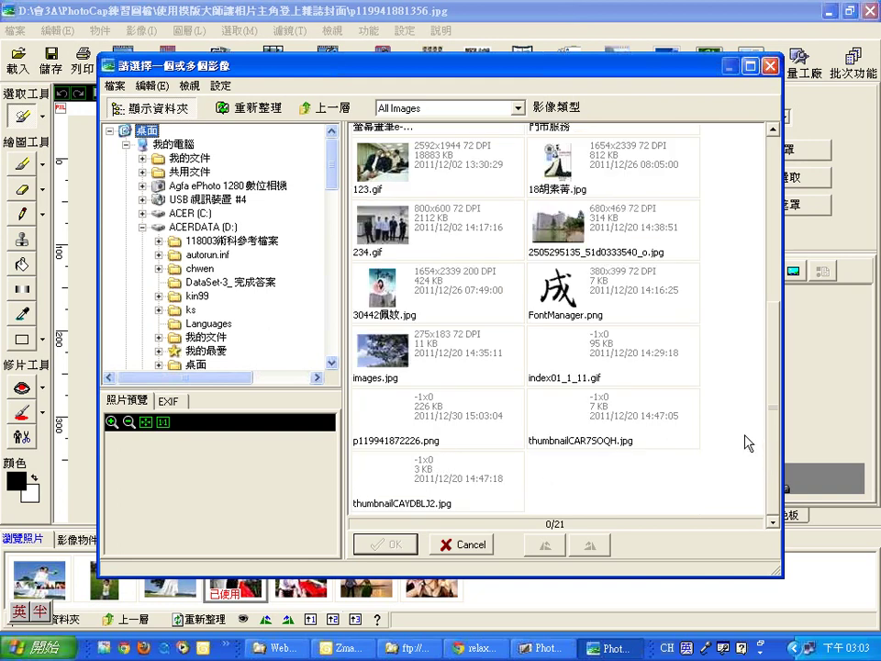
left_click(450, 415)
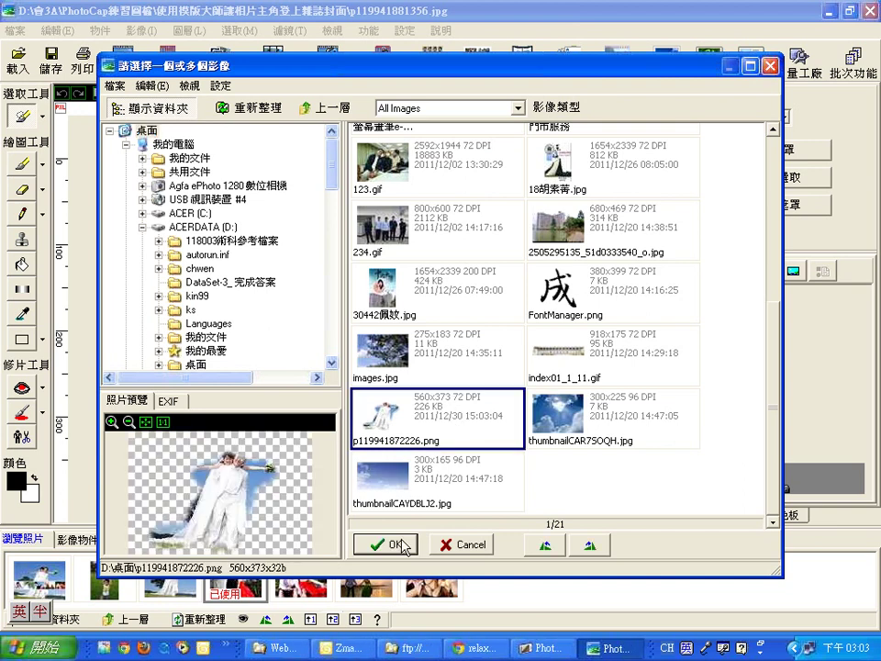
left_click(397, 546)
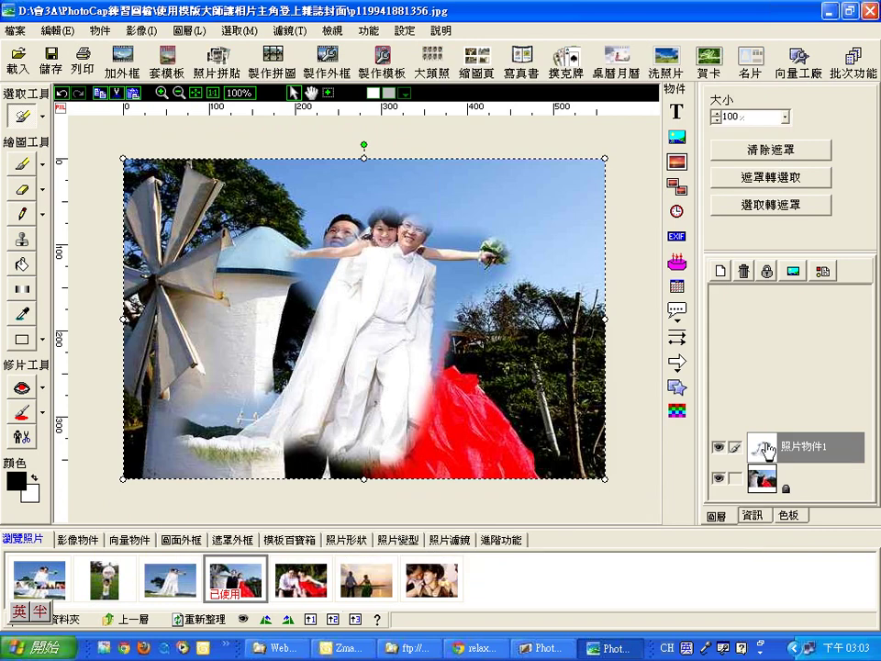
left_click_drag(367, 313, 517, 304)
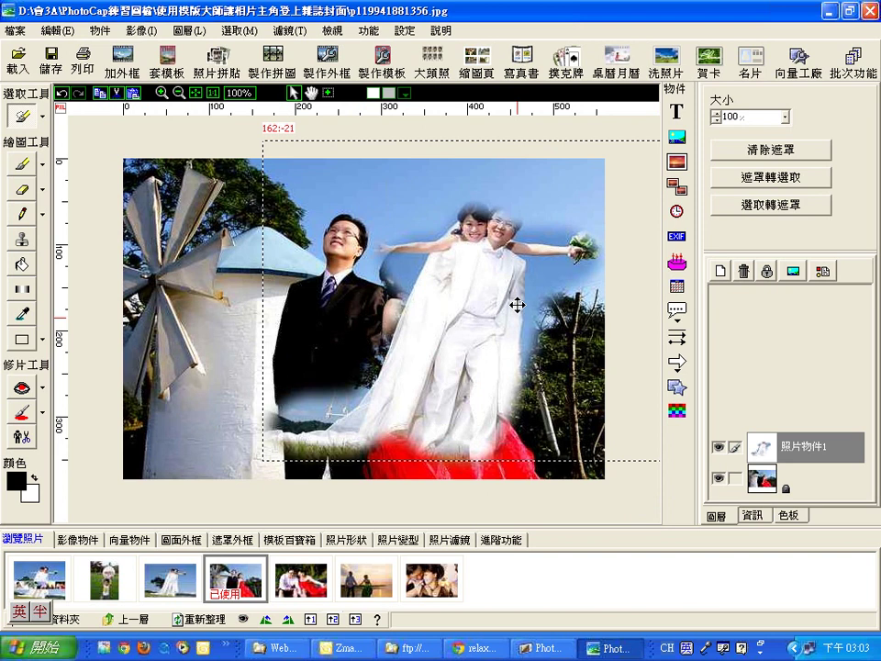